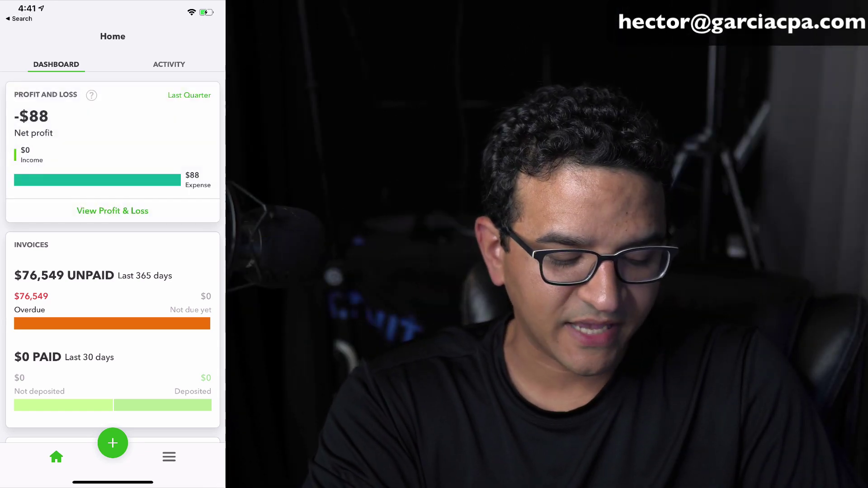
Turn on camera access for QuickBooks in iPhone Settings from the Receipt capture prompt, then return to the app
click(113, 442)
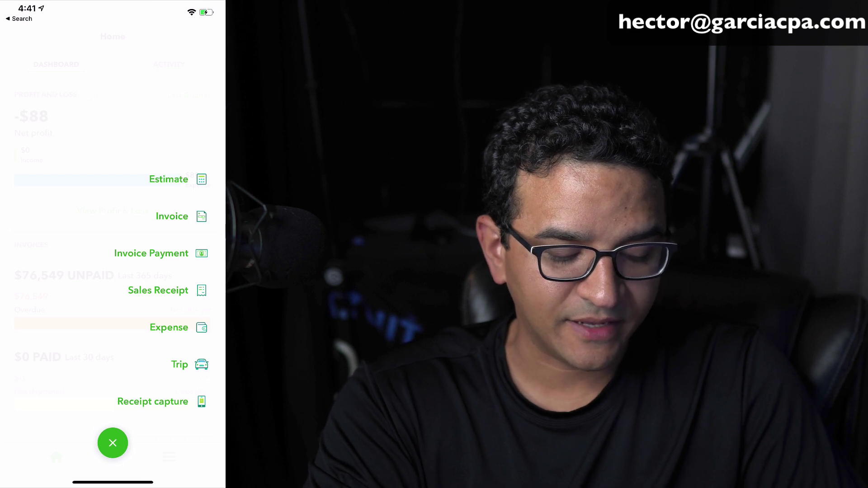
click(201, 401)
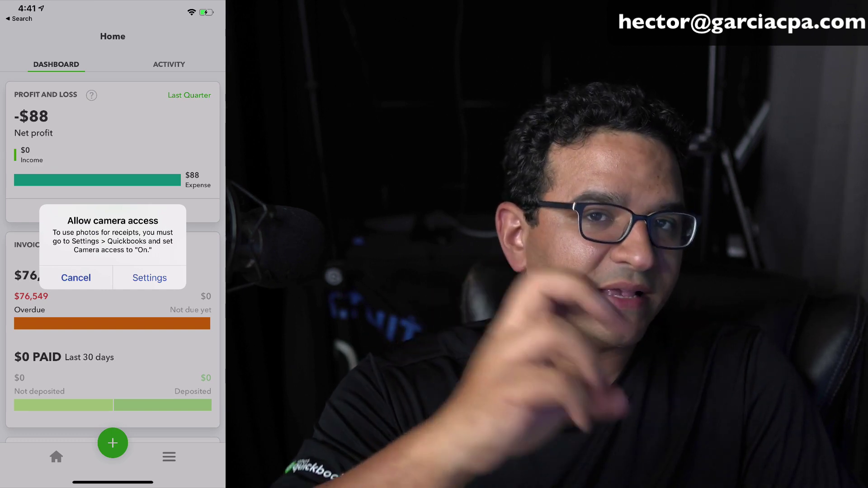
click(150, 277)
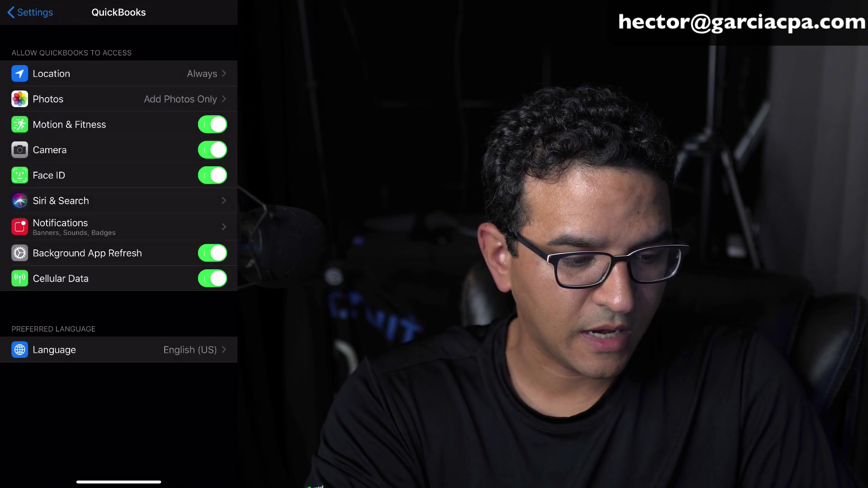
click(30, 13)
drag(118, 481, 119, 316)
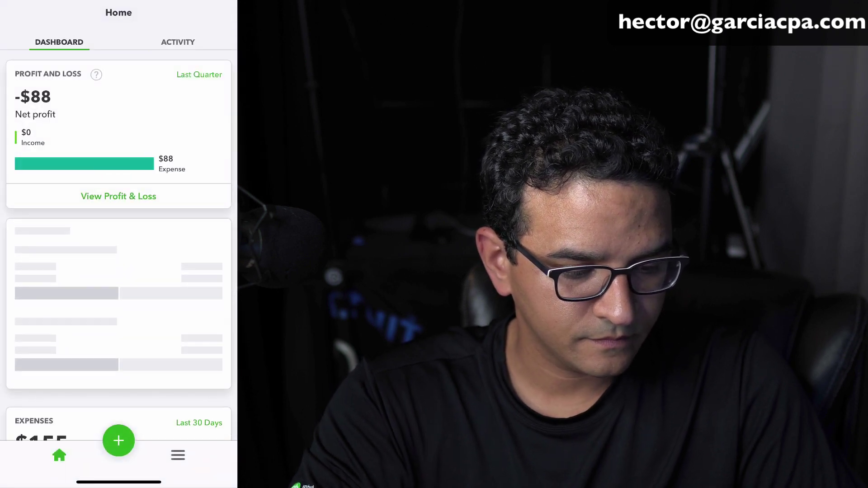
Photograph the Office Depot receipt with Receipt capture, use the photo, and dismiss the upload confirmation
click(119, 440)
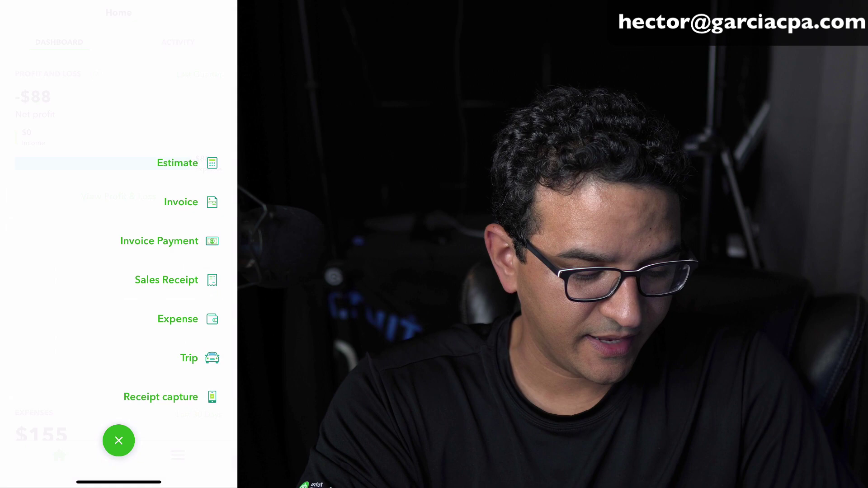
click(118, 441)
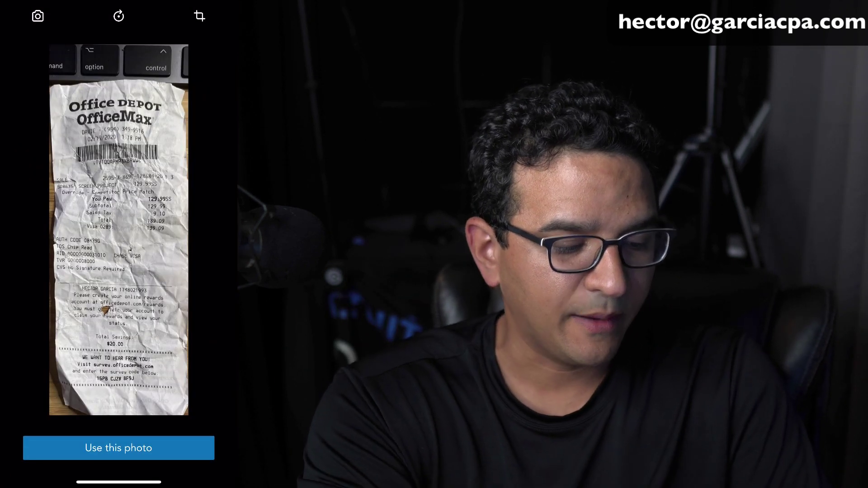
click(118, 448)
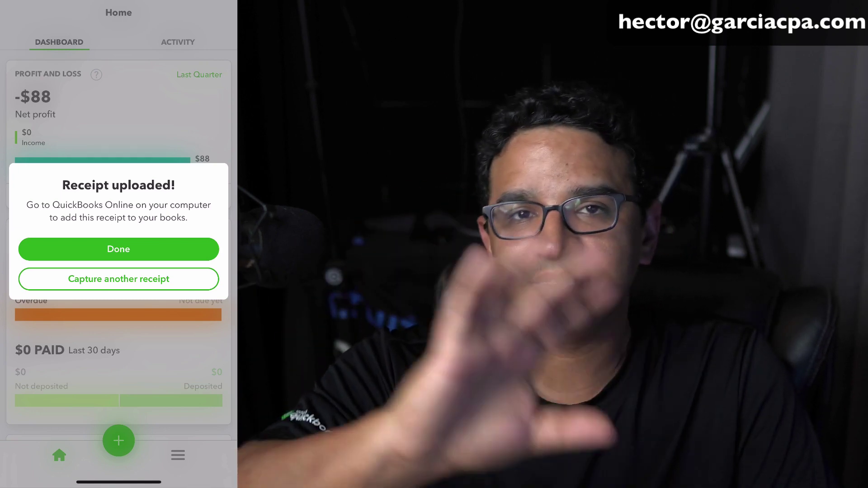
click(118, 249)
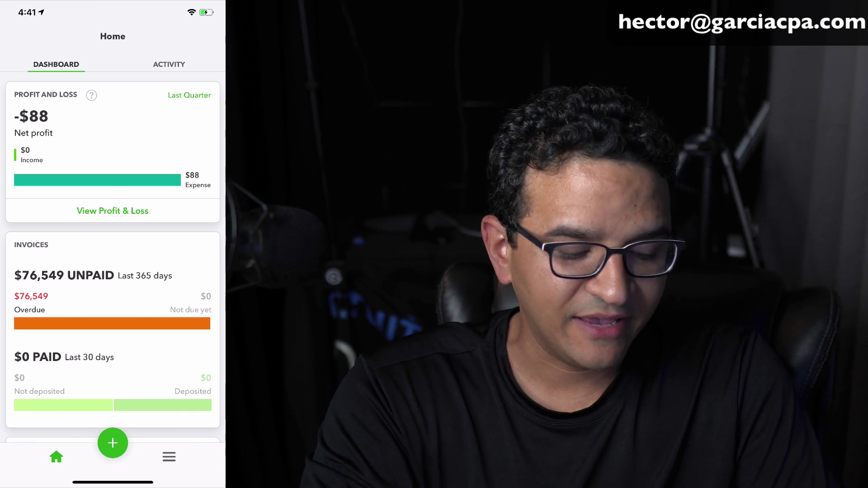
Open the Attachments page from the bottom of the Menu tab's All section list
click(169, 457)
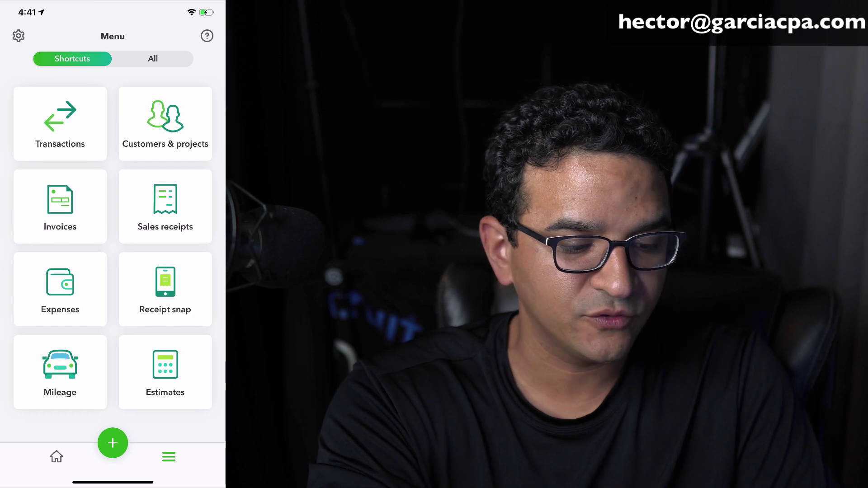
click(153, 58)
scroll(113, 253, down, 5)
scroll(113, 260, up, 1)
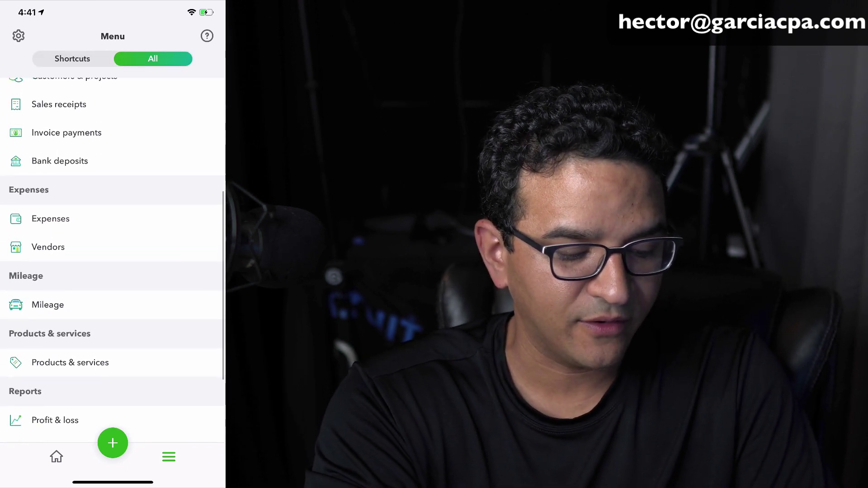
scroll(113, 260, down, 5)
click(56, 371)
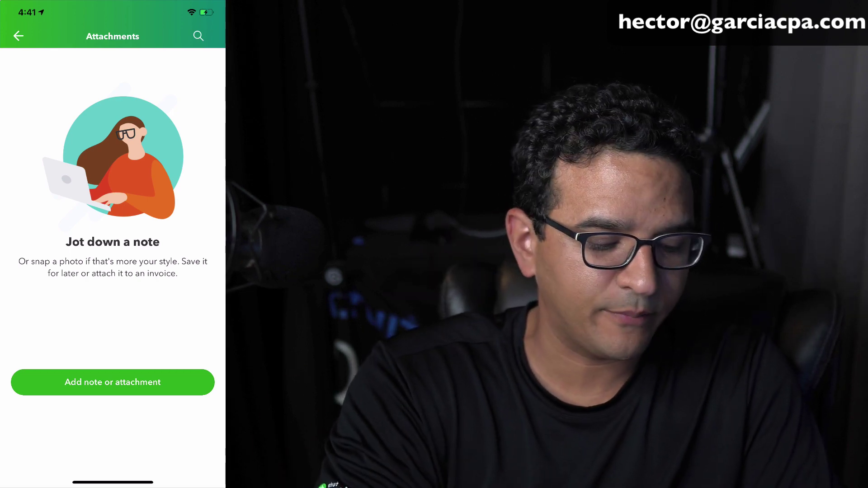
Save a new note with a freshly taken photo of the Office Depot receipt attached
click(112, 382)
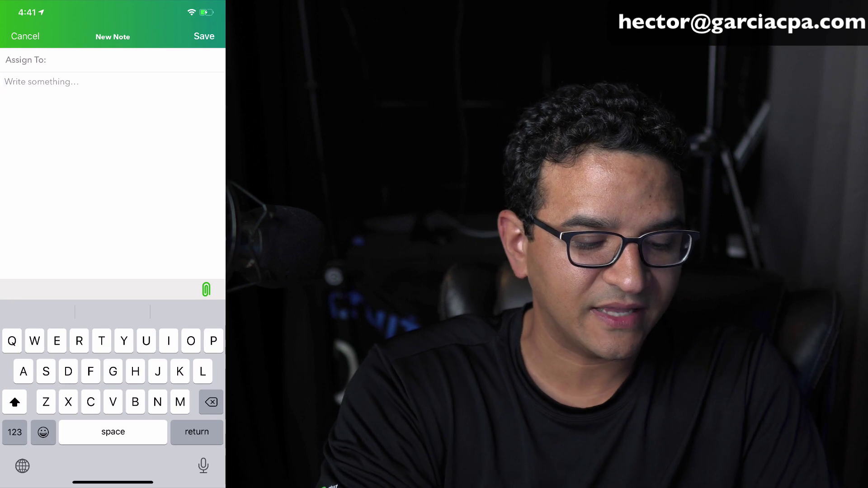
click(206, 289)
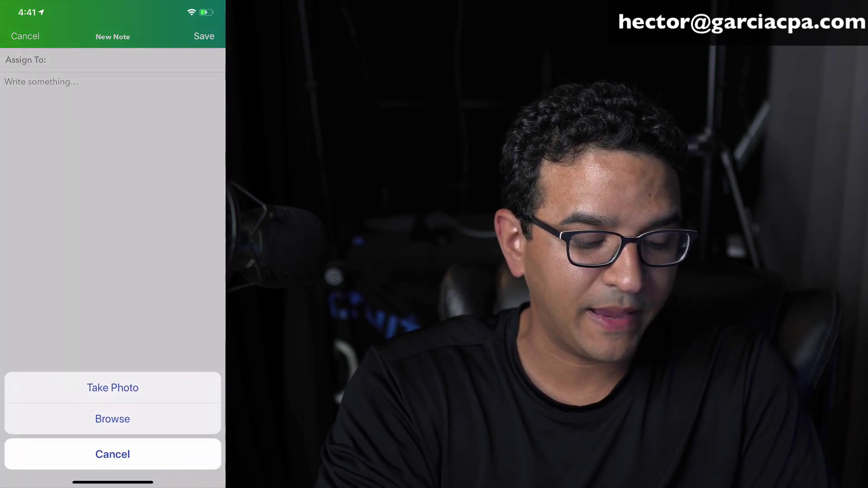
click(113, 388)
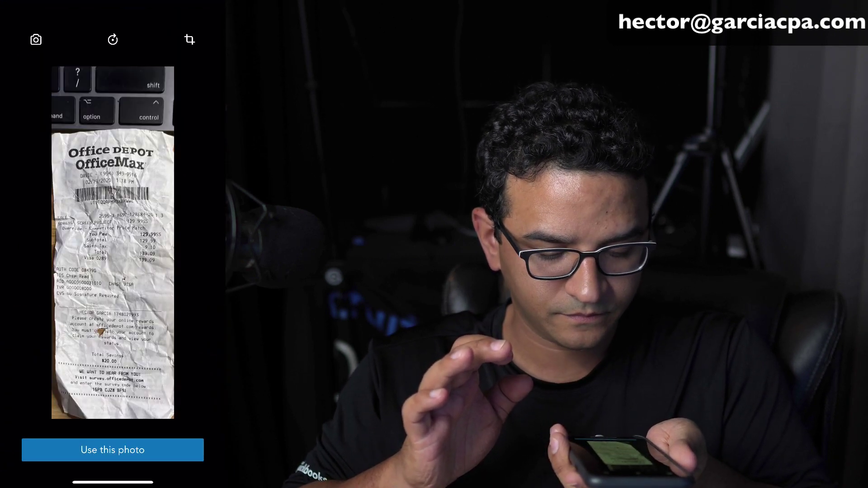
click(112, 449)
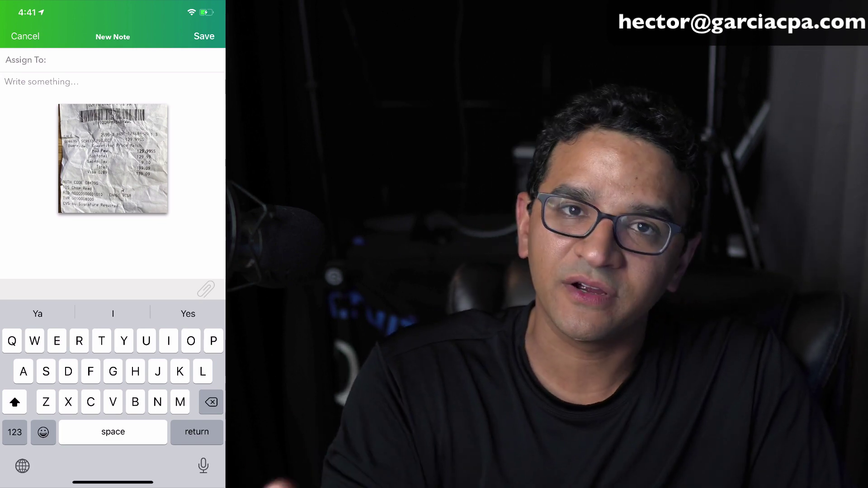
click(204, 36)
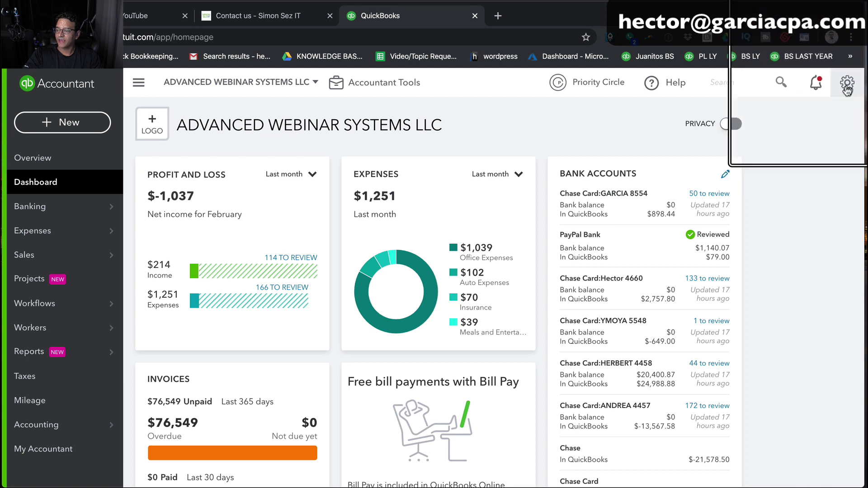
click(847, 90)
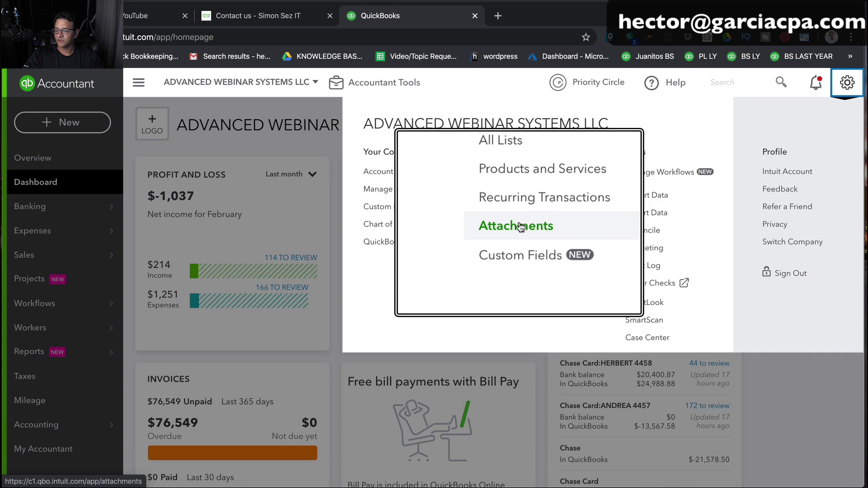
click(520, 226)
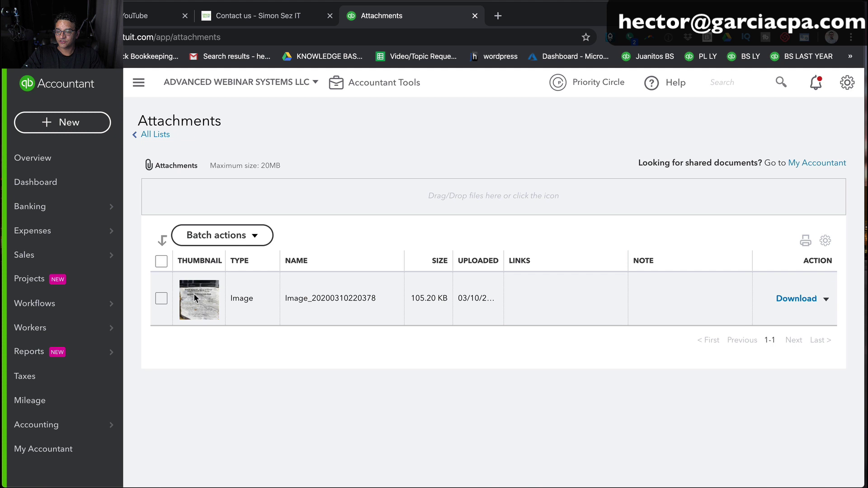
click(825, 300)
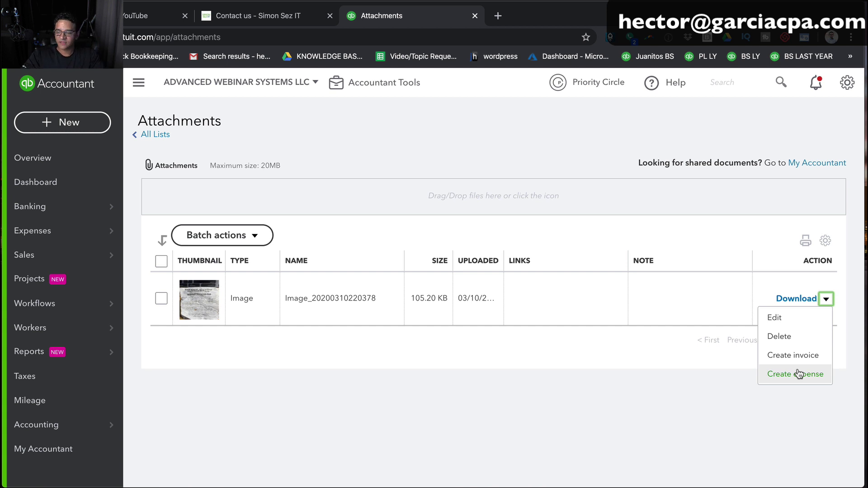
click(687, 377)
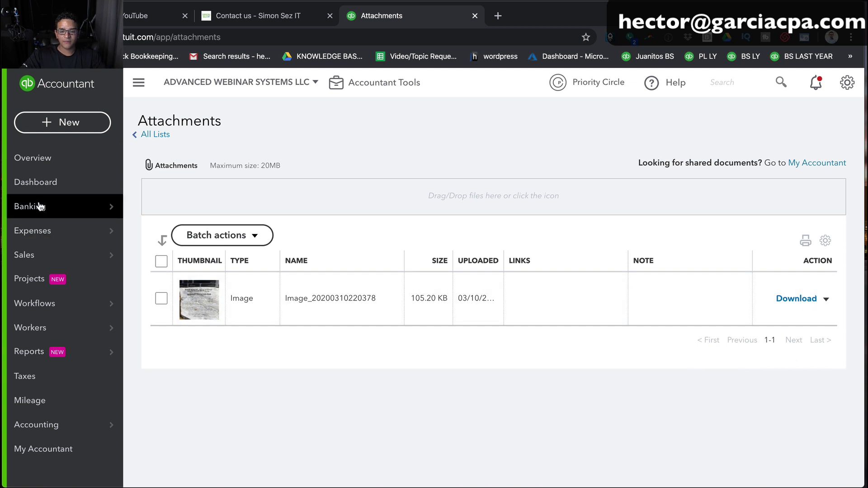
Go to Banking > Receipts, zoom the browser to 80%, and open the office depot receipt for review
mouse_move(39, 210)
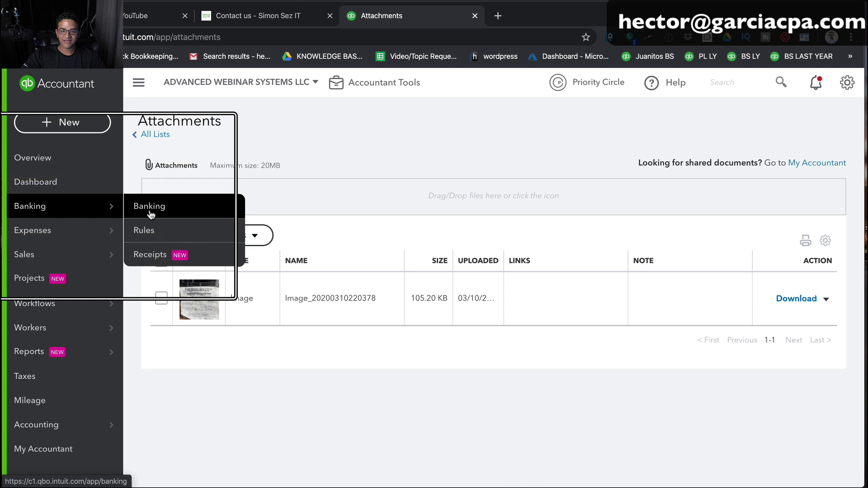
click(149, 255)
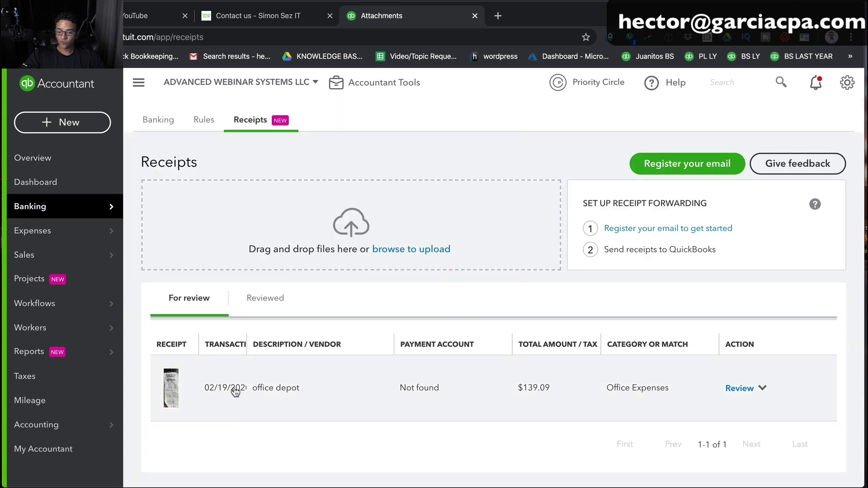
key(ctrl+minus)
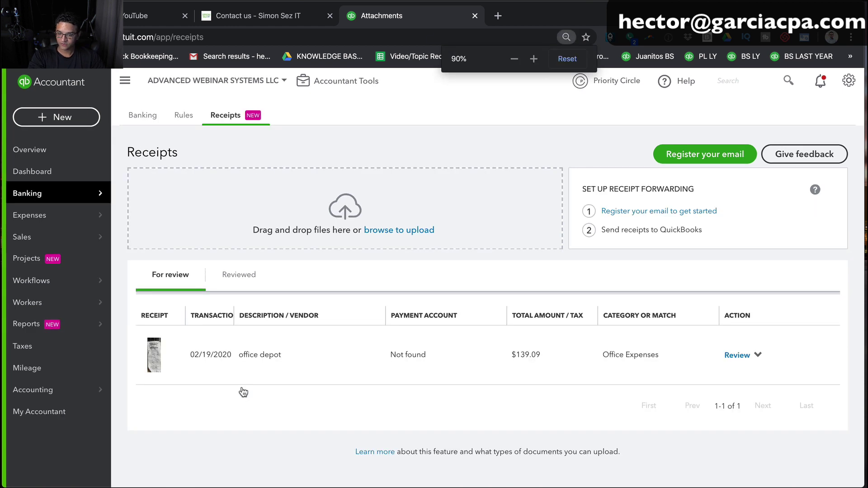
key(ctrl+minus)
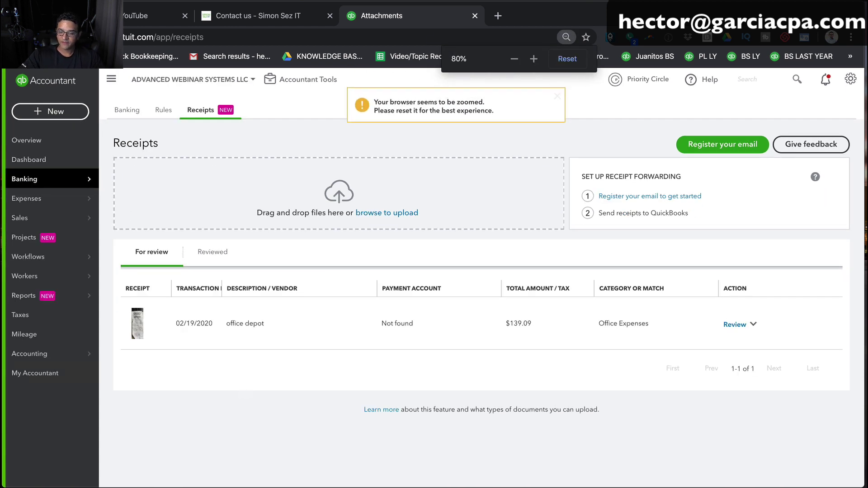
mouse_move(138, 327)
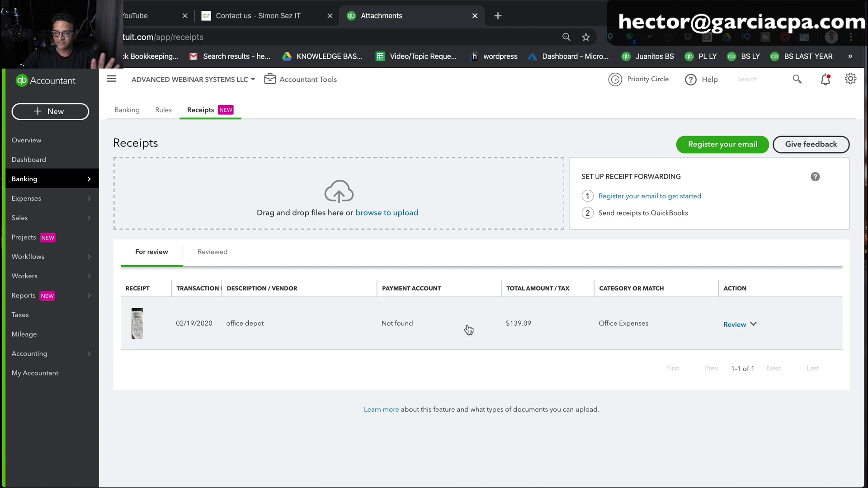
click(340, 332)
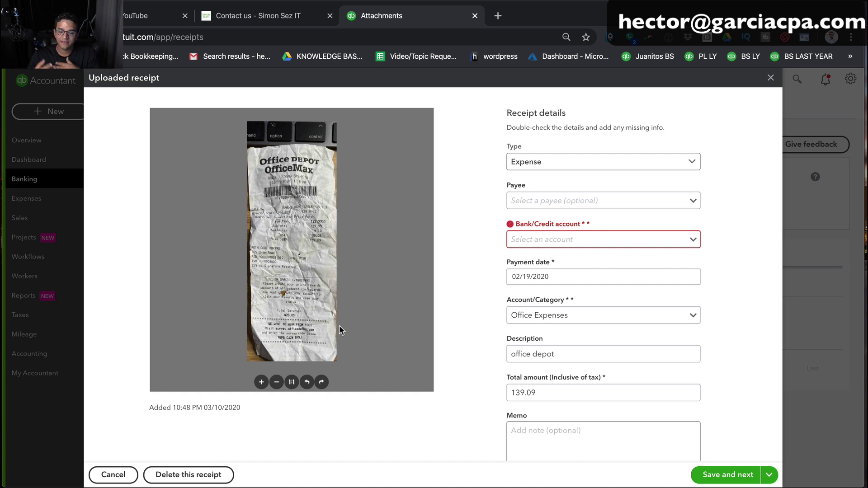
Set the receipt's payee to the existing vendor Office Depot by searching 'off' in Payee
triple_click(565, 354)
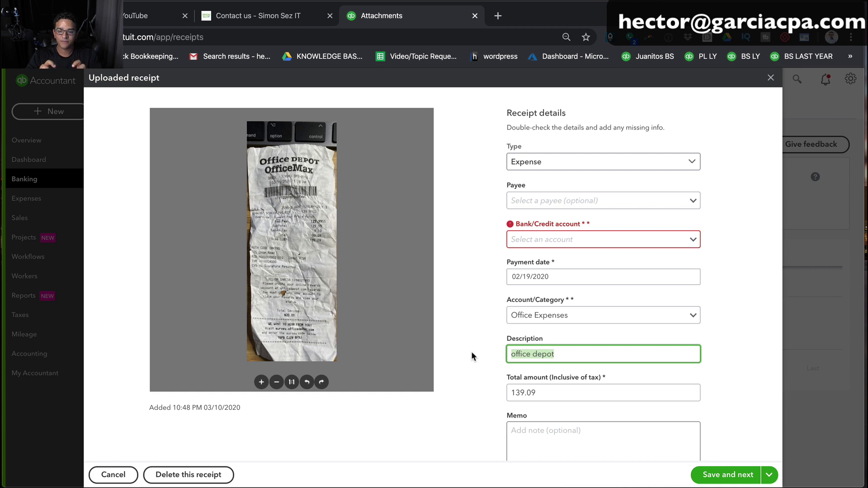
click(606, 207)
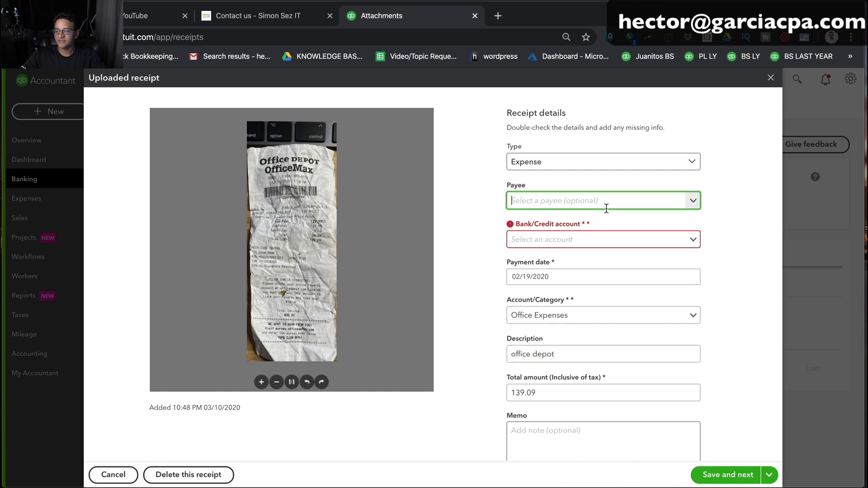
text(of)
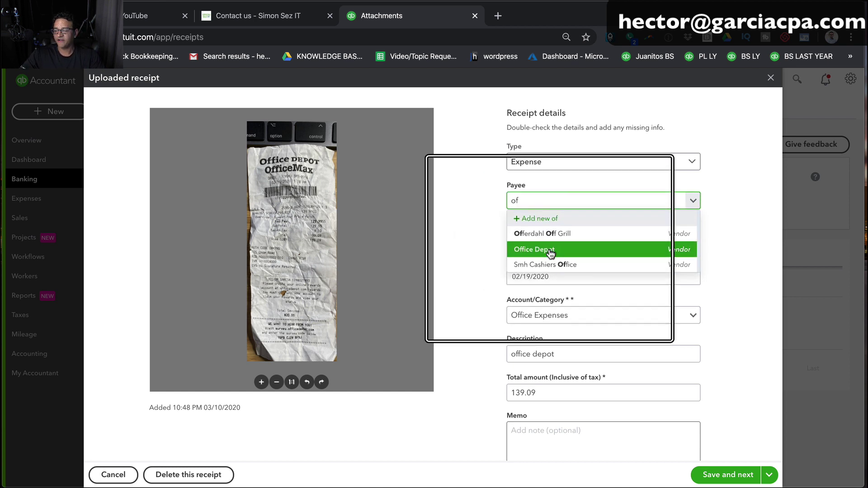
click(497, 243)
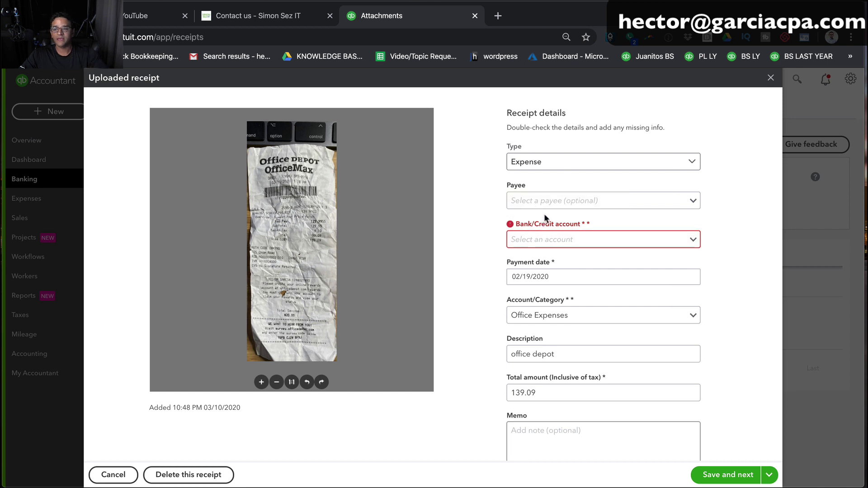
click(542, 200)
text(off)
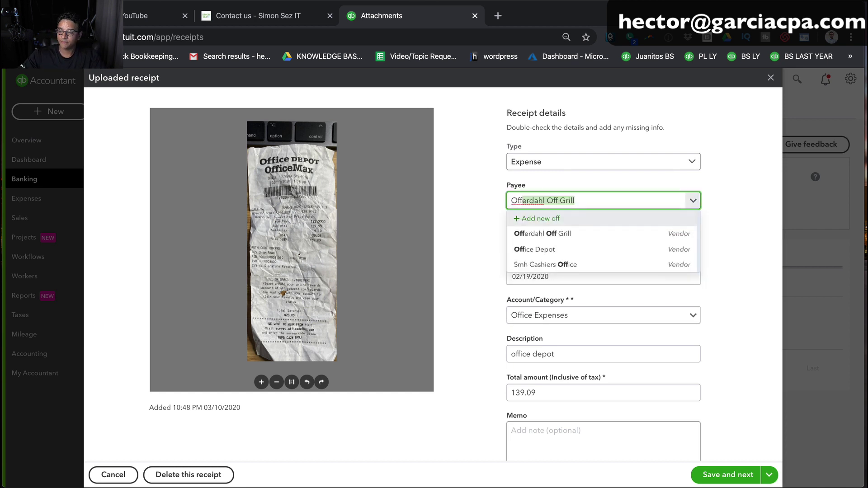
click(568, 248)
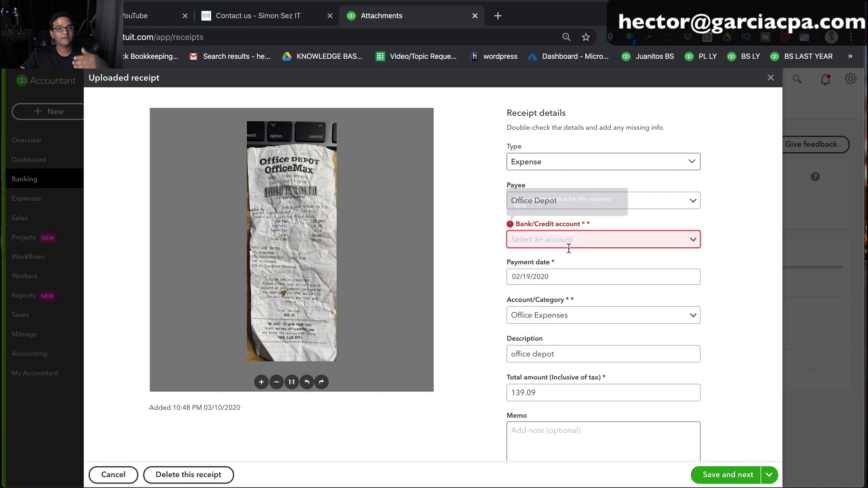
click(548, 238)
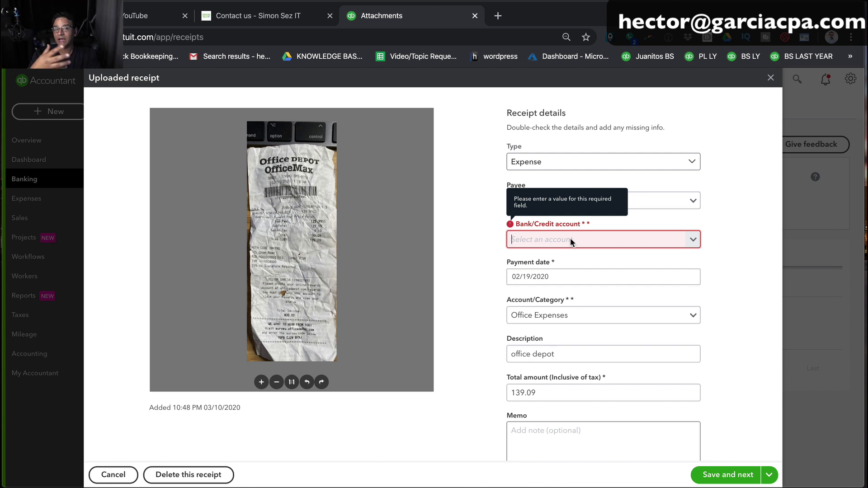
Set the Bank/Credit account to the first sub-account listed under Chase Card
click(693, 240)
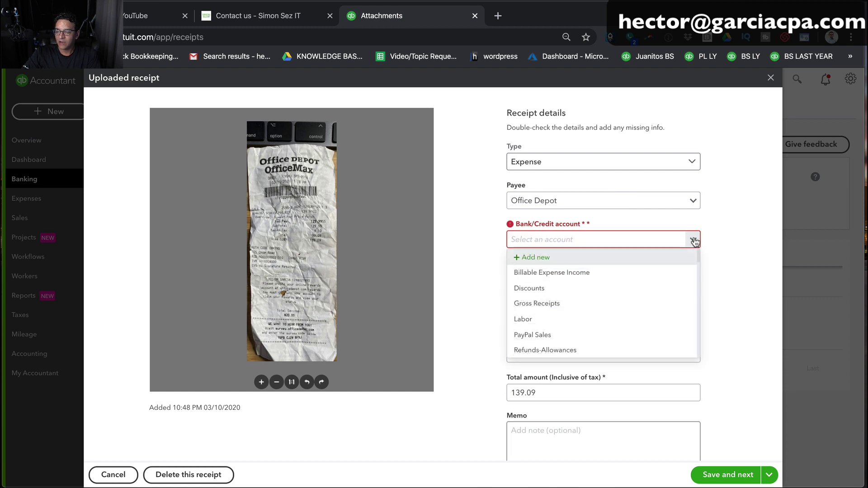
scroll(615, 314, down, 5)
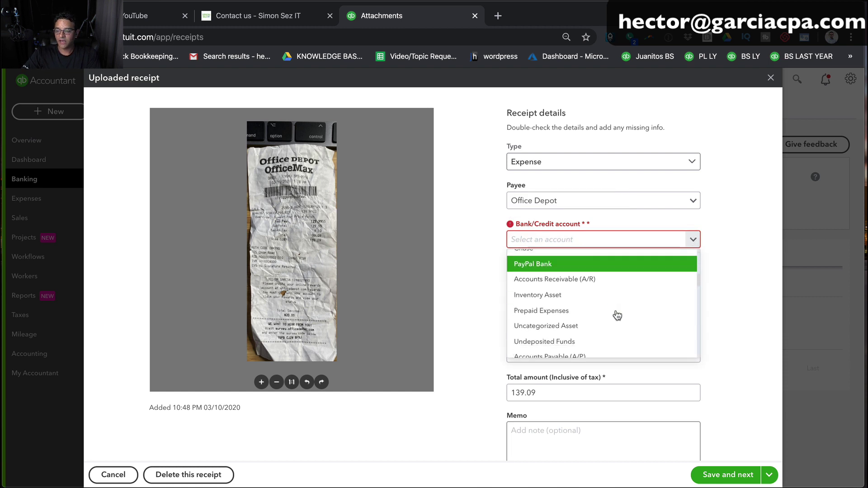
scroll(617, 315, up, 1)
scroll(617, 316, up, 1)
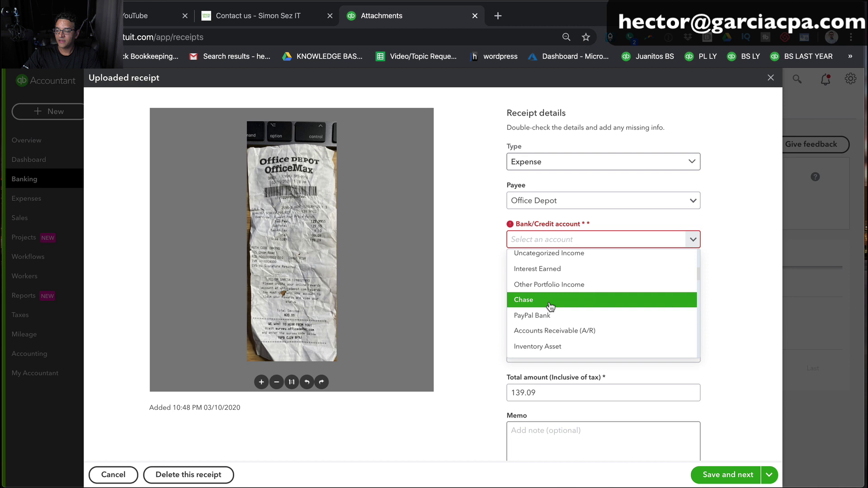
scroll(554, 307, down, 3)
scroll(556, 316, down, 3)
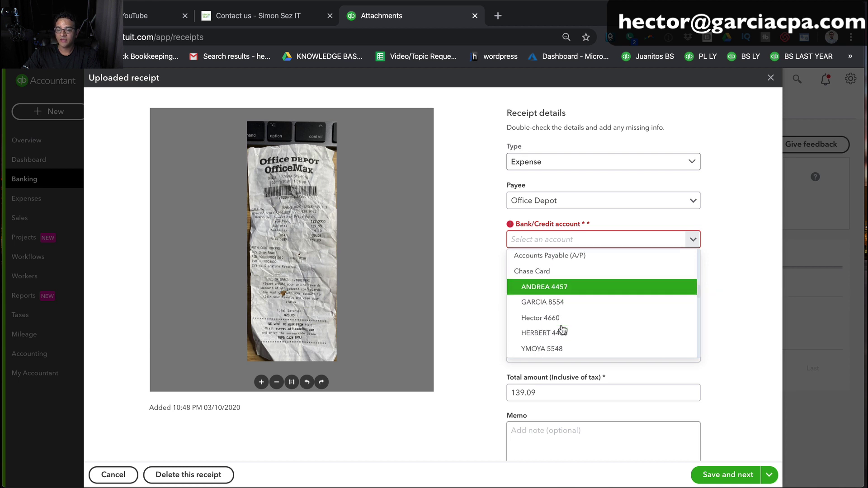
scroll(562, 338, down, 1)
scroll(556, 326, up, 1)
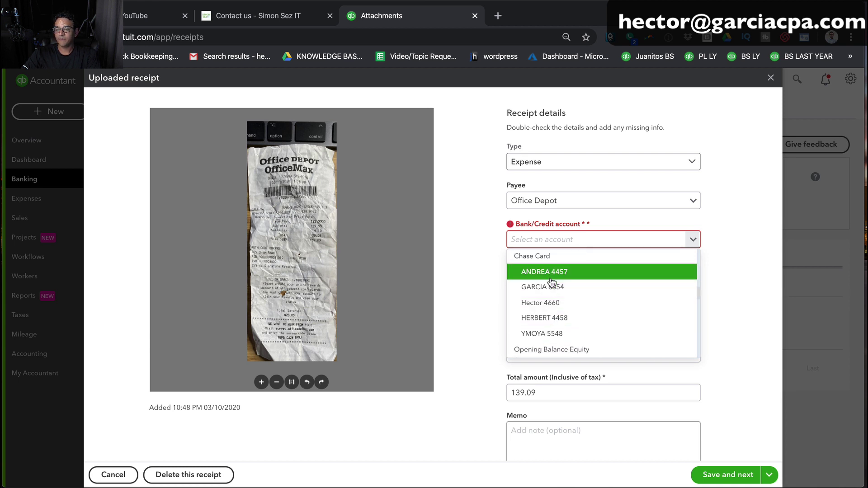
click(549, 277)
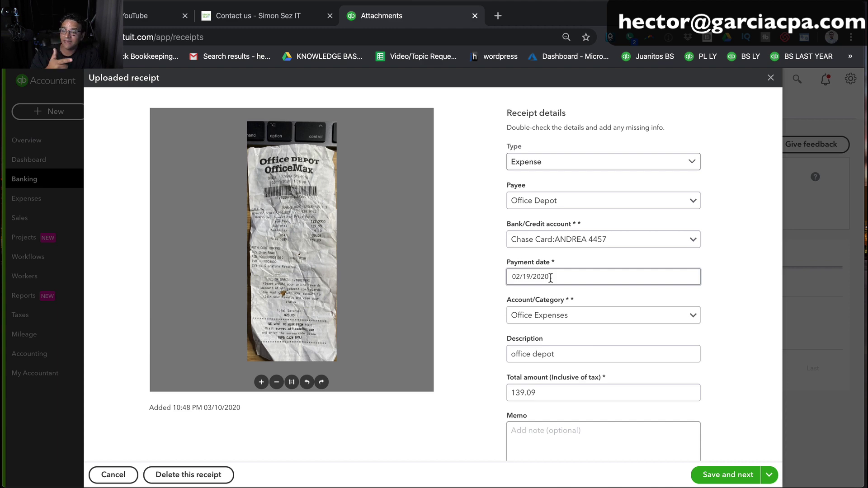
Review the description and total amount, then submit the receipt details to look for matches
triple_click(567, 355)
key(Tab)
scroll(469, 395, down, 4)
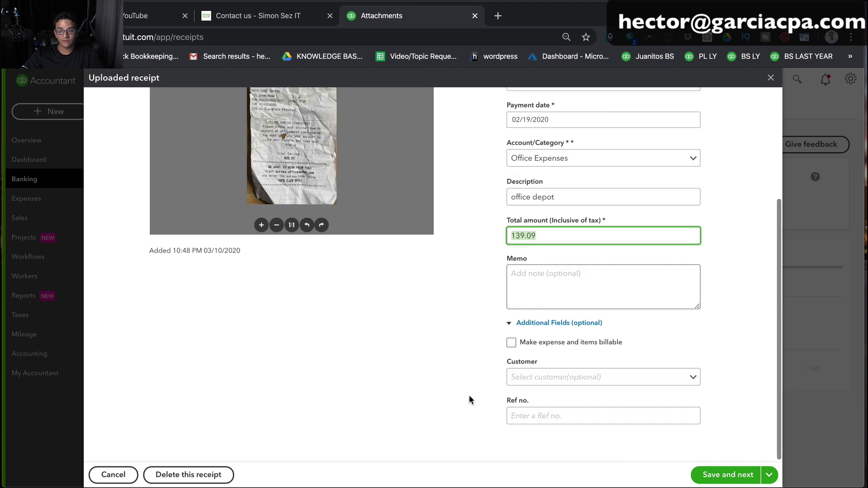
scroll(468, 395, up, 4)
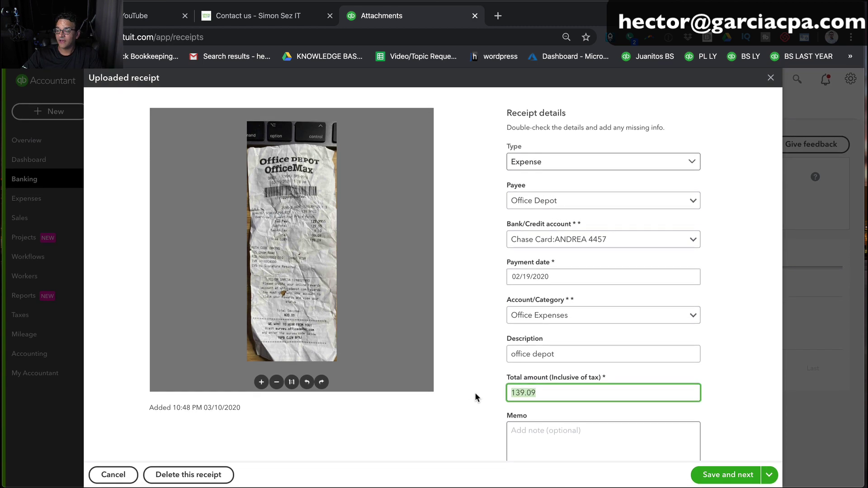
scroll(475, 393, down, 2)
scroll(474, 397, up, 2)
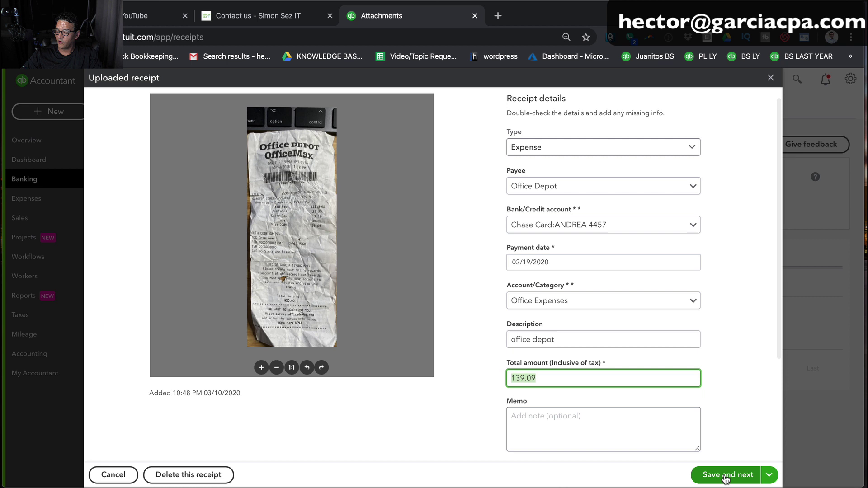
click(729, 475)
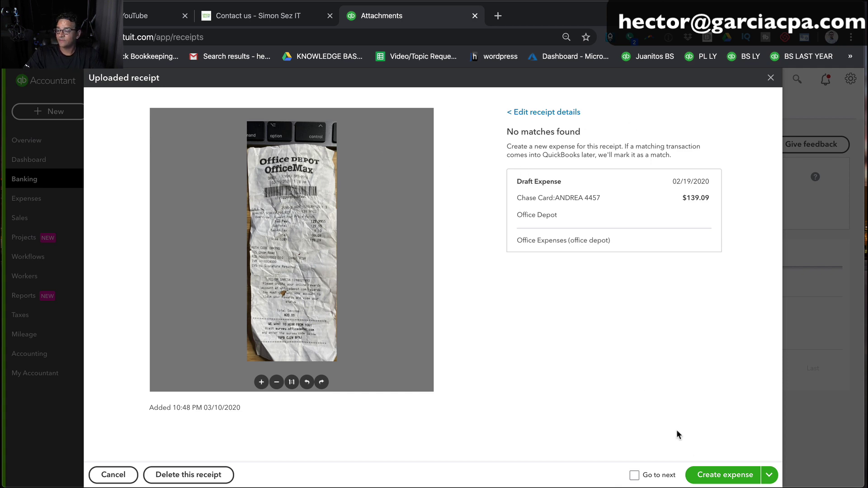
Create the $139.09 Office Depot expense from the No matches found panel
click(725, 476)
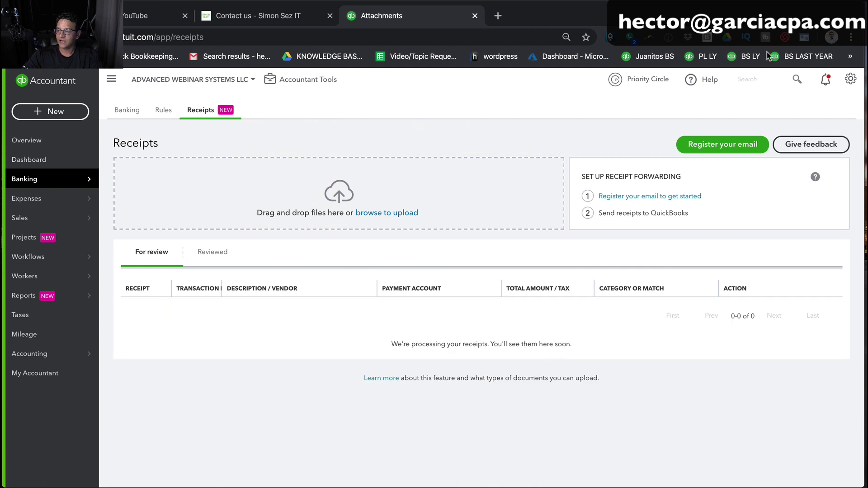
Open the Expense 02/19/2020 $139.09 Office Depot transaction from the search box's recent items
click(753, 81)
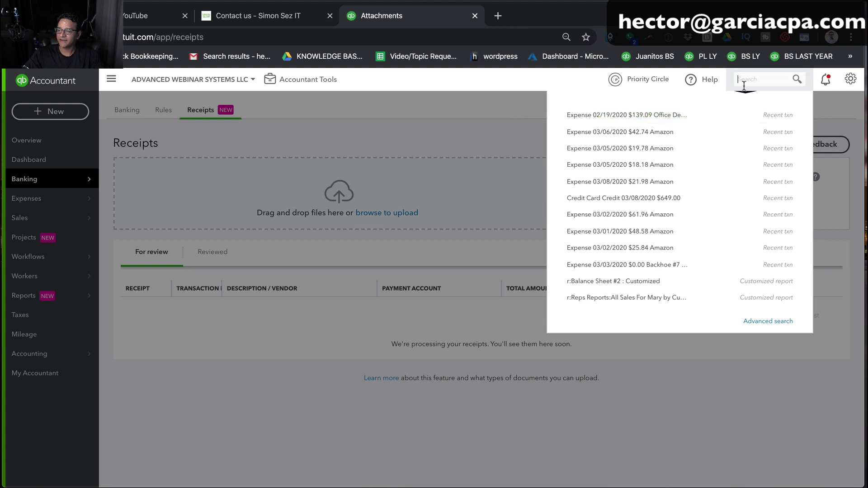
click(661, 115)
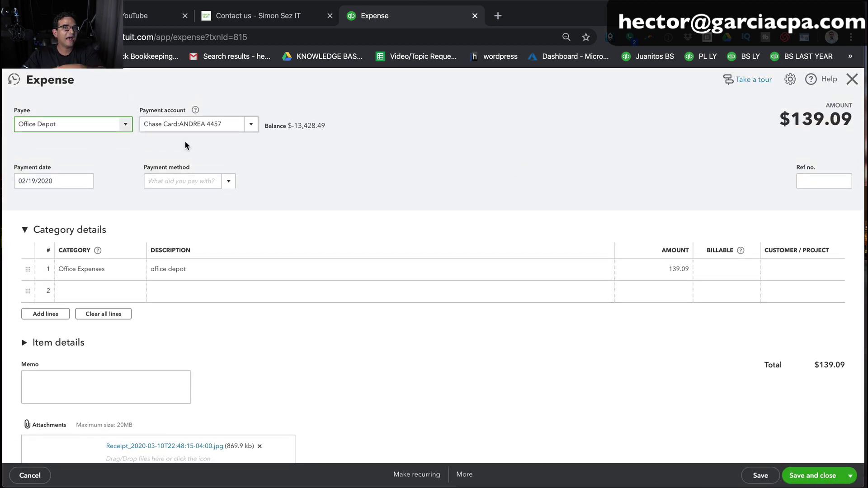
Check that the Office Depot receipt image is attached, then save and close the $139.09 expense
scroll(277, 244, down, 1)
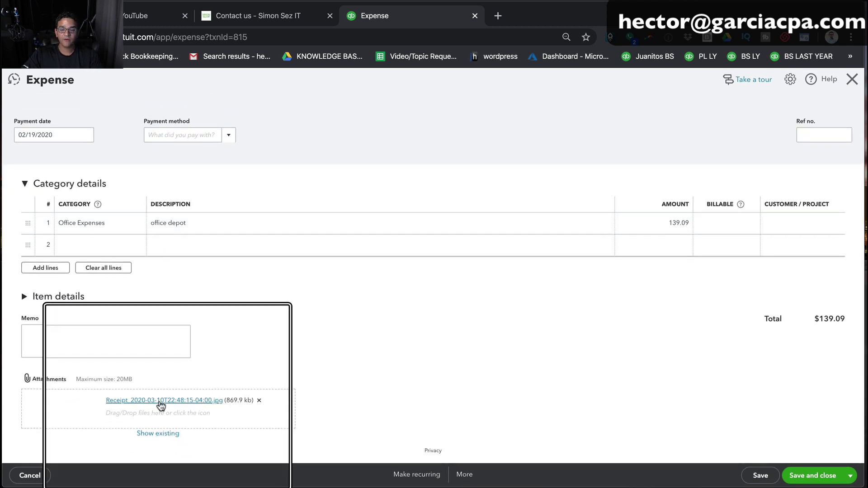
click(161, 401)
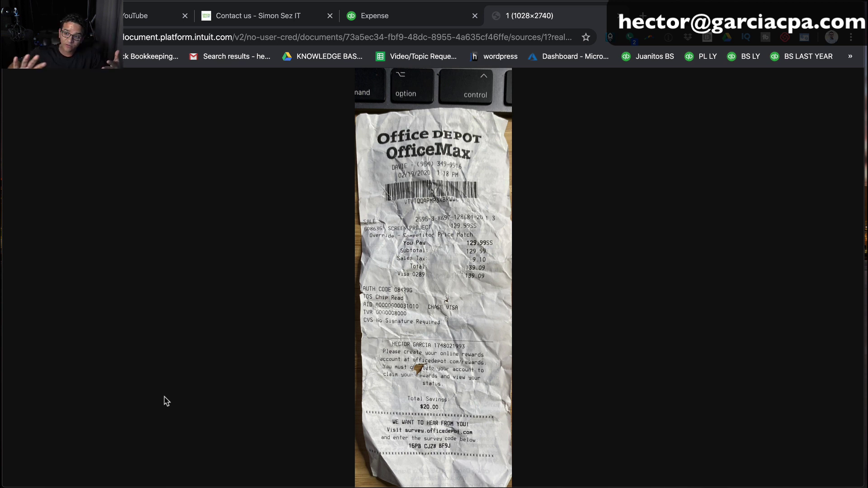
key(ctrl+w)
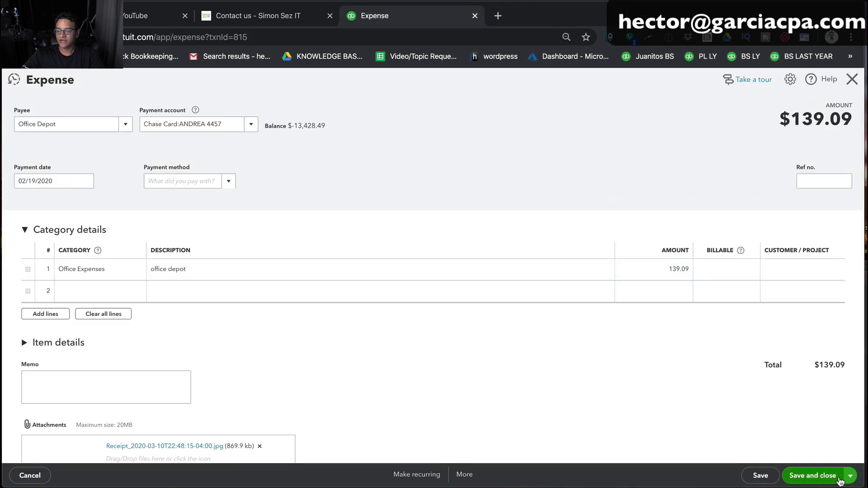
click(827, 480)
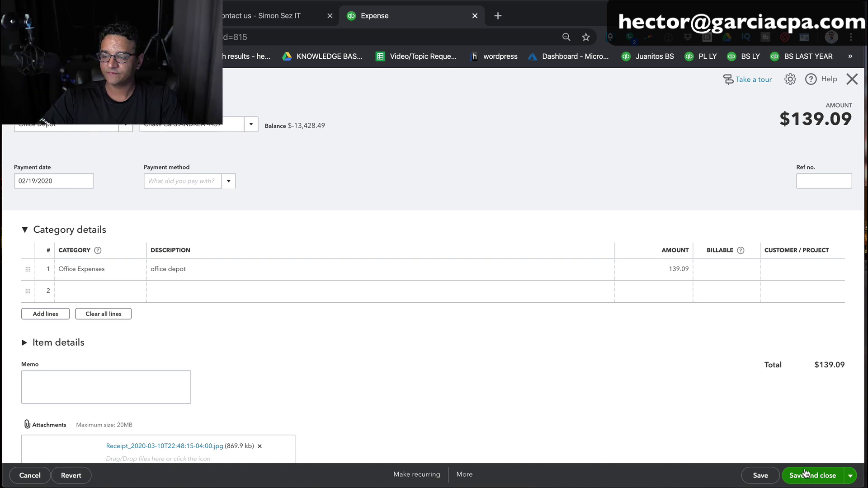